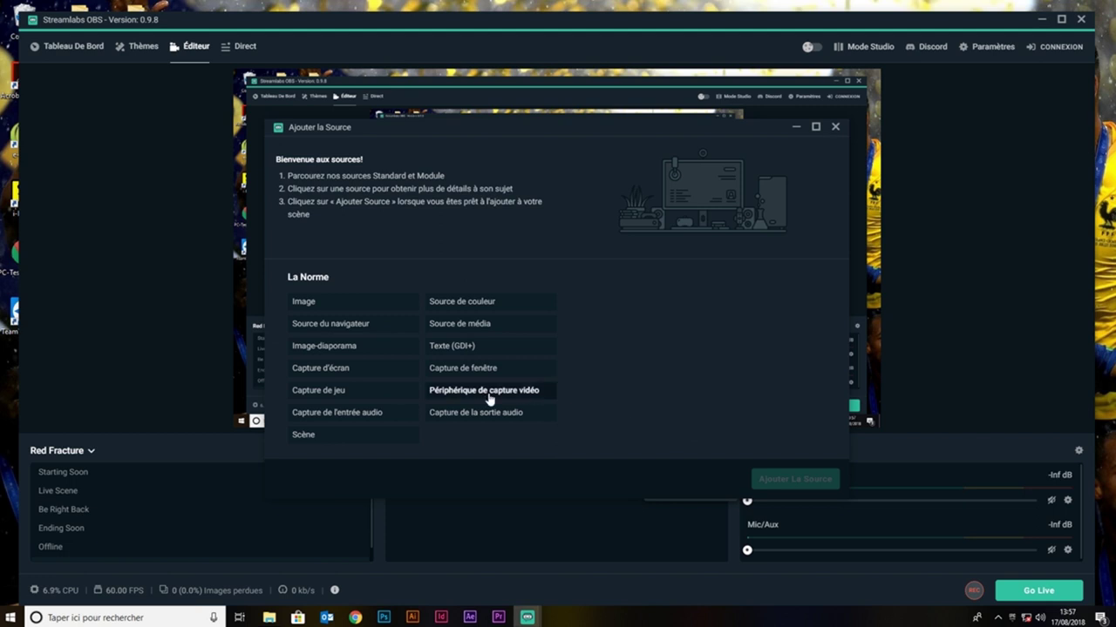
Step: Add a Périphérique de capture vidéo source to the scene and name it GAMEPLAY
left_click(489, 399)
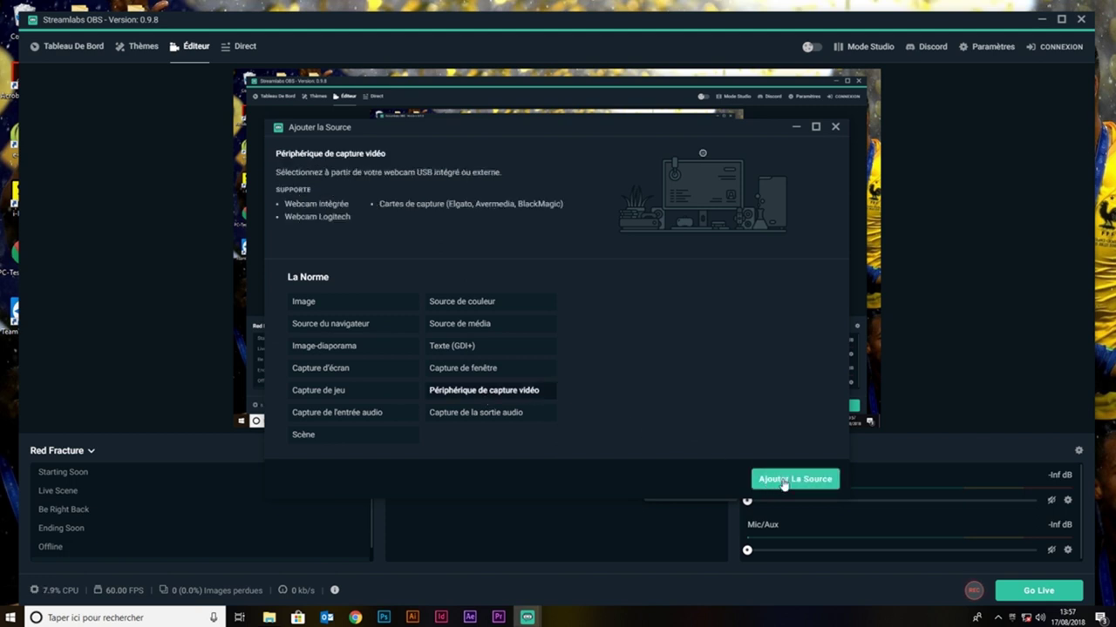
left_click(787, 481)
left_click_drag(557, 297, 430, 299)
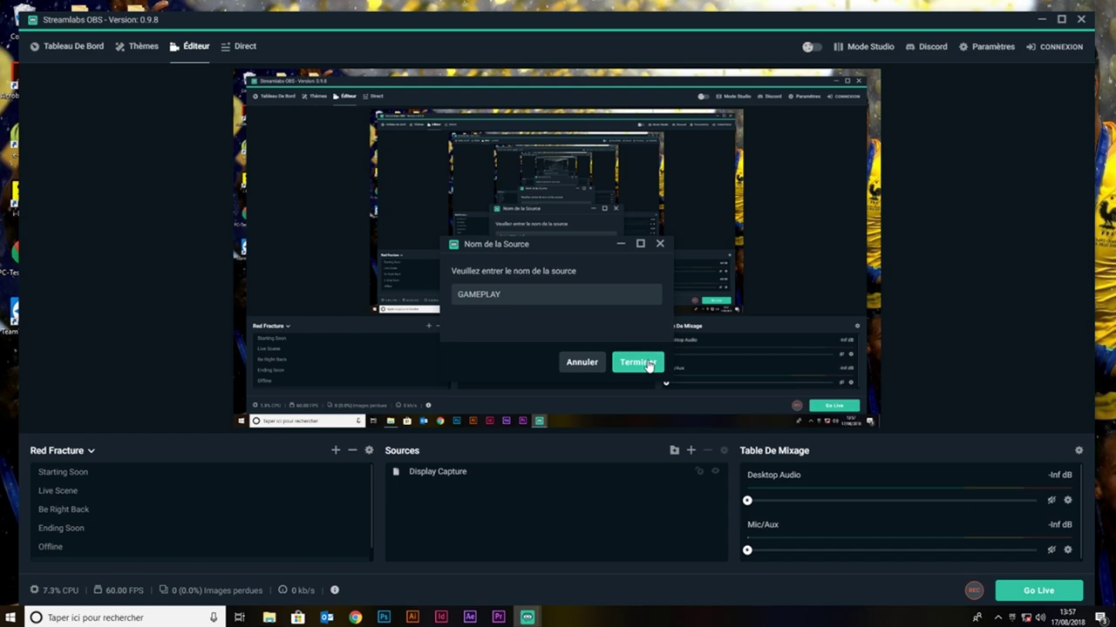
left_click(647, 364)
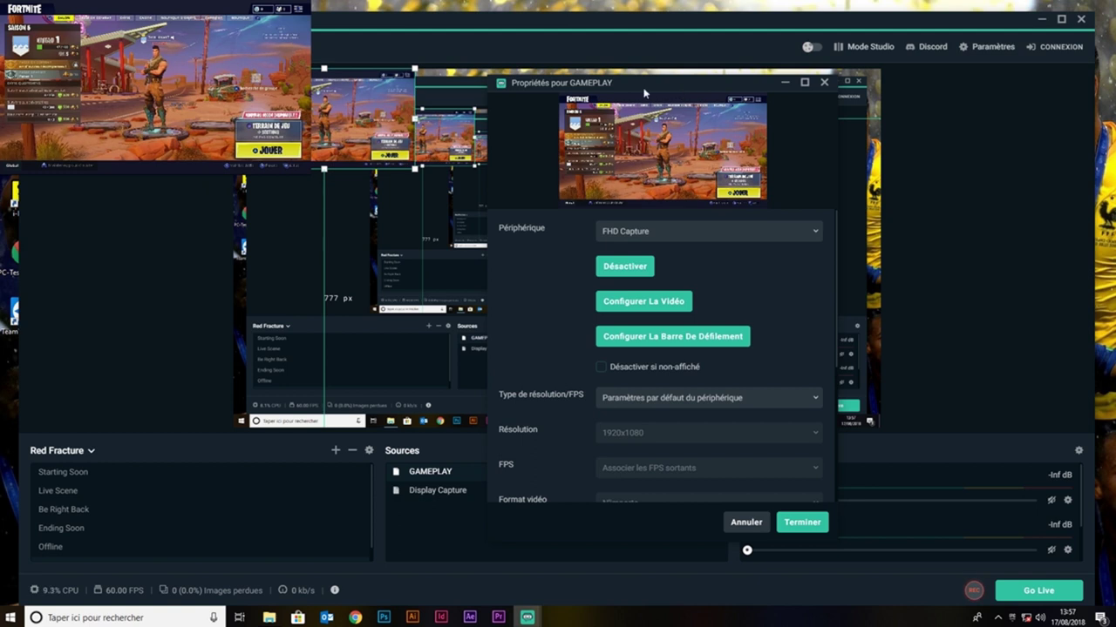
Step: Set the GAMEPLAY source's Périphérique to FHD Capture
scroll(557, 274, "down", 5)
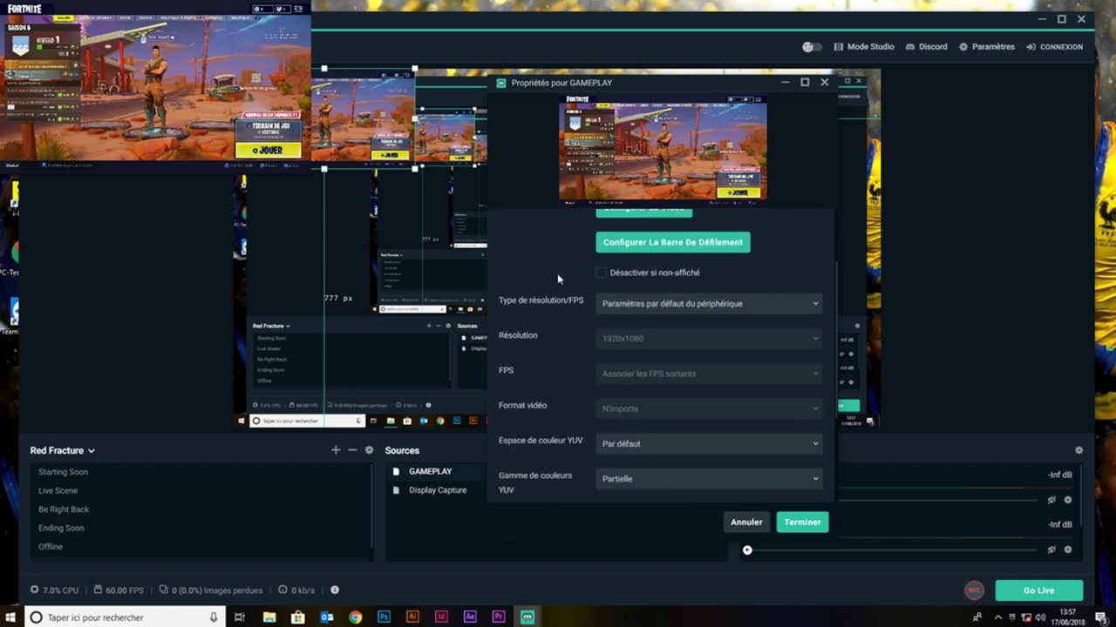
scroll(557, 272, "up", 5)
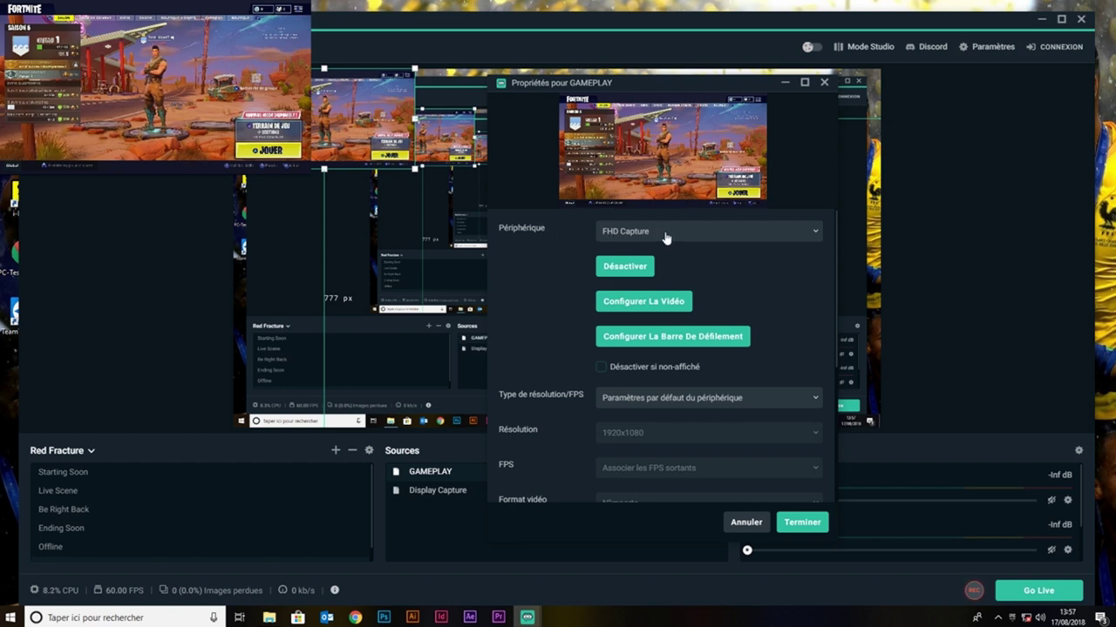
left_click(736, 237)
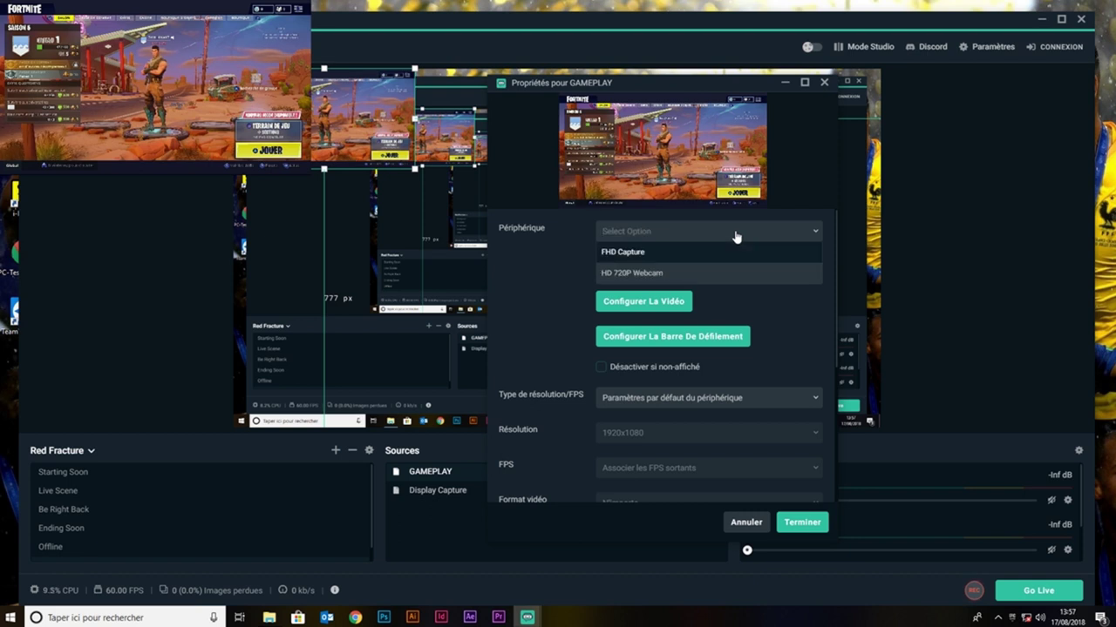
left_click(723, 254)
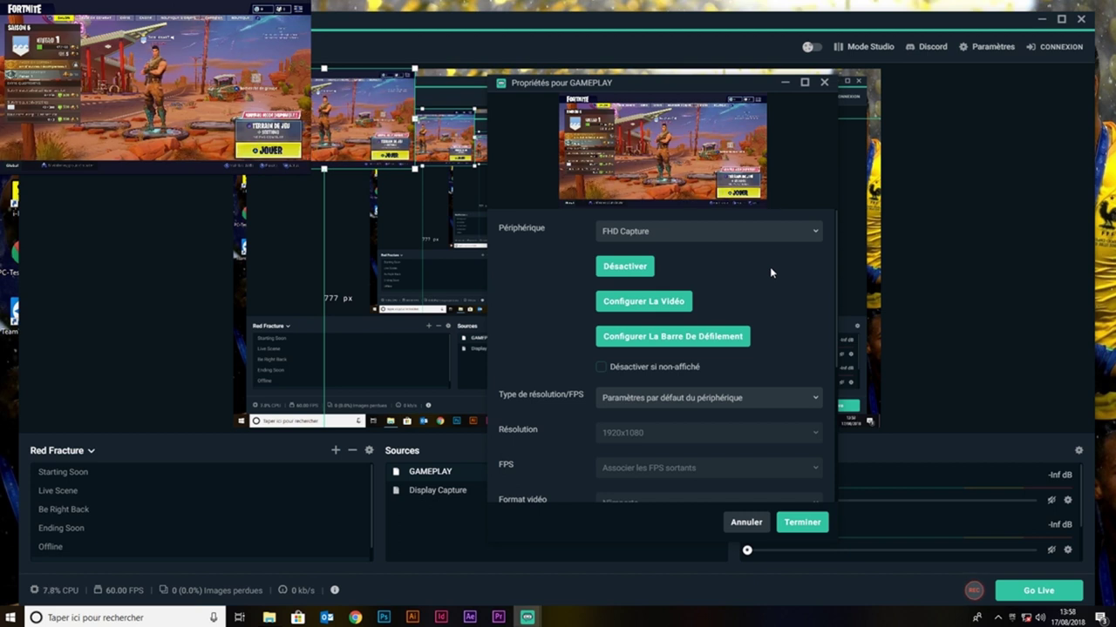
Step: Enable a custom audio device for GAMEPLAY using Interface audionumérique (FHD Capture)
scroll(771, 272, "down", 5)
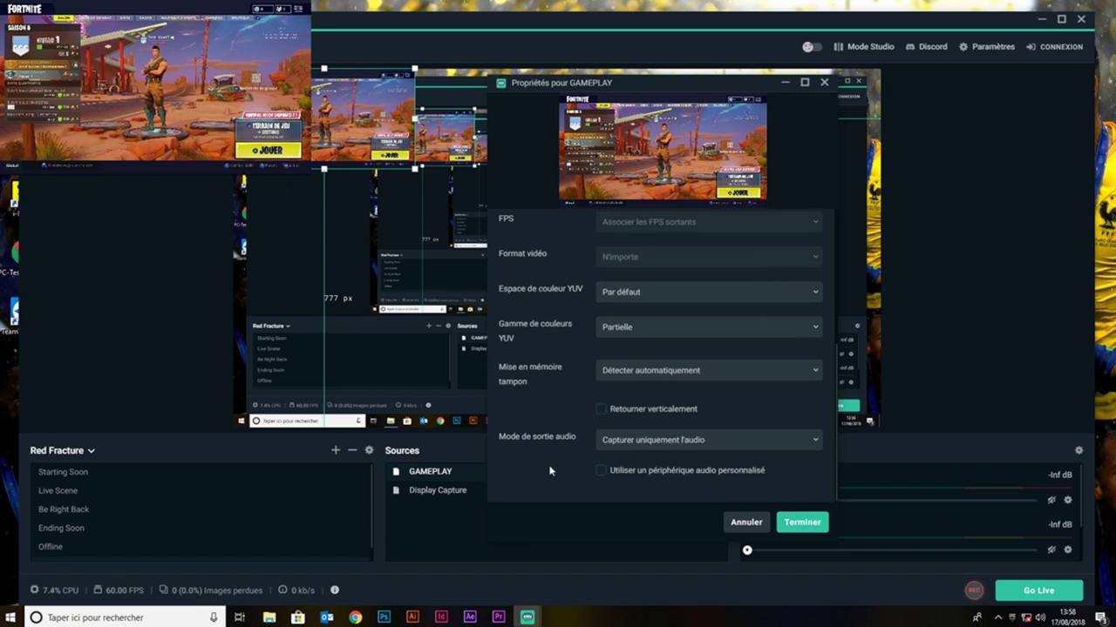
left_click(601, 473)
scroll(576, 471, "down", 1)
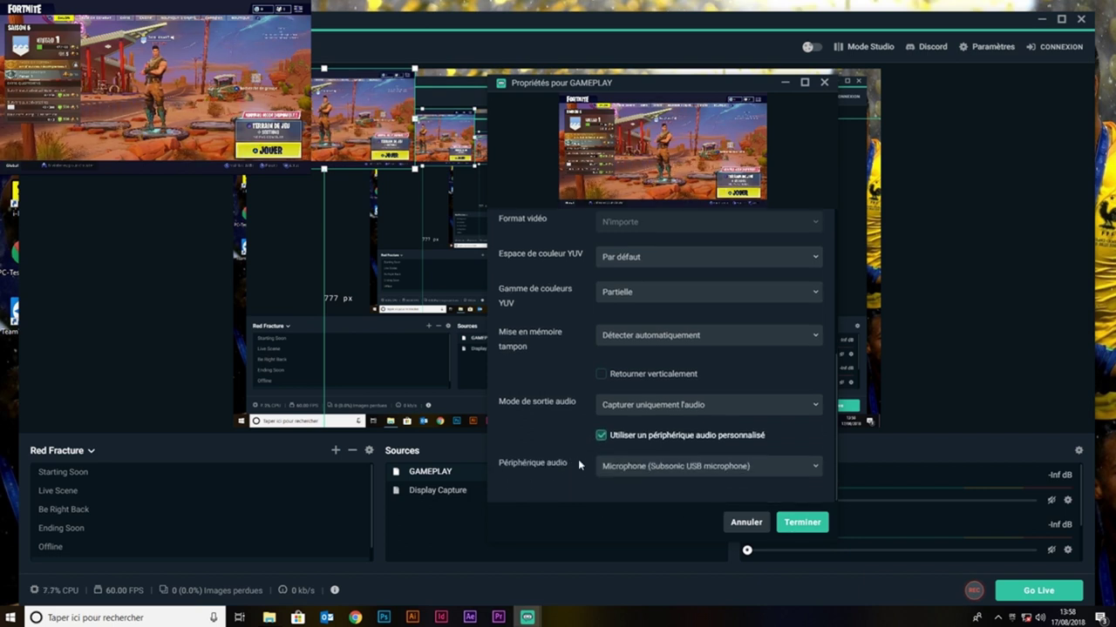
left_click(654, 461)
scroll(655, 460, "down", 1)
left_click(710, 491)
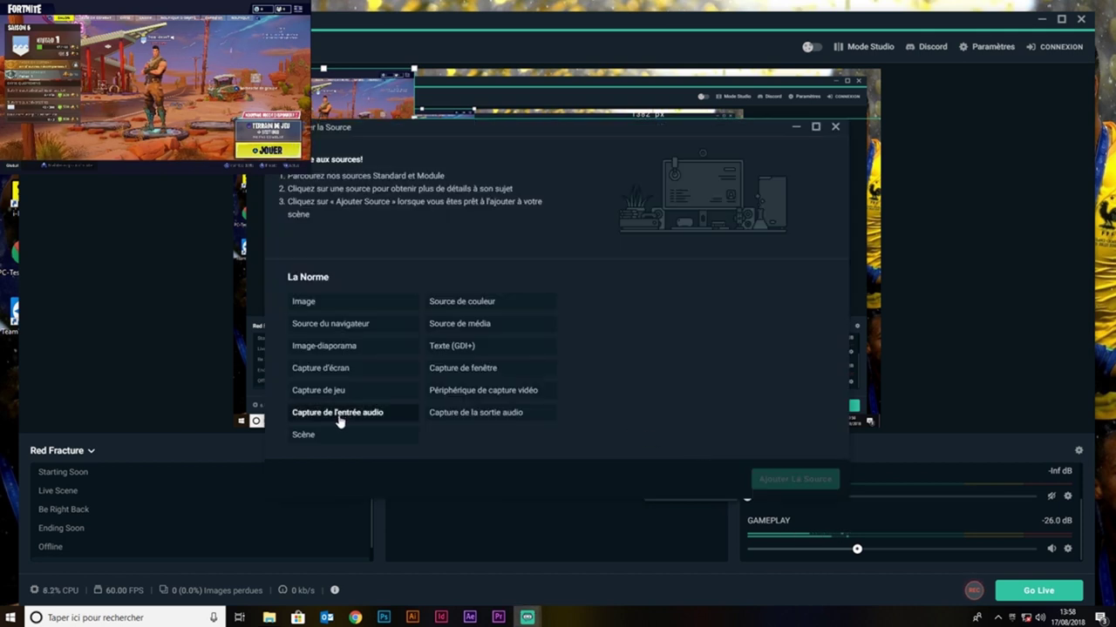
Step: Add a Capture de l'entrée audio source named MICRO and review its Périphérique list
left_click(341, 416)
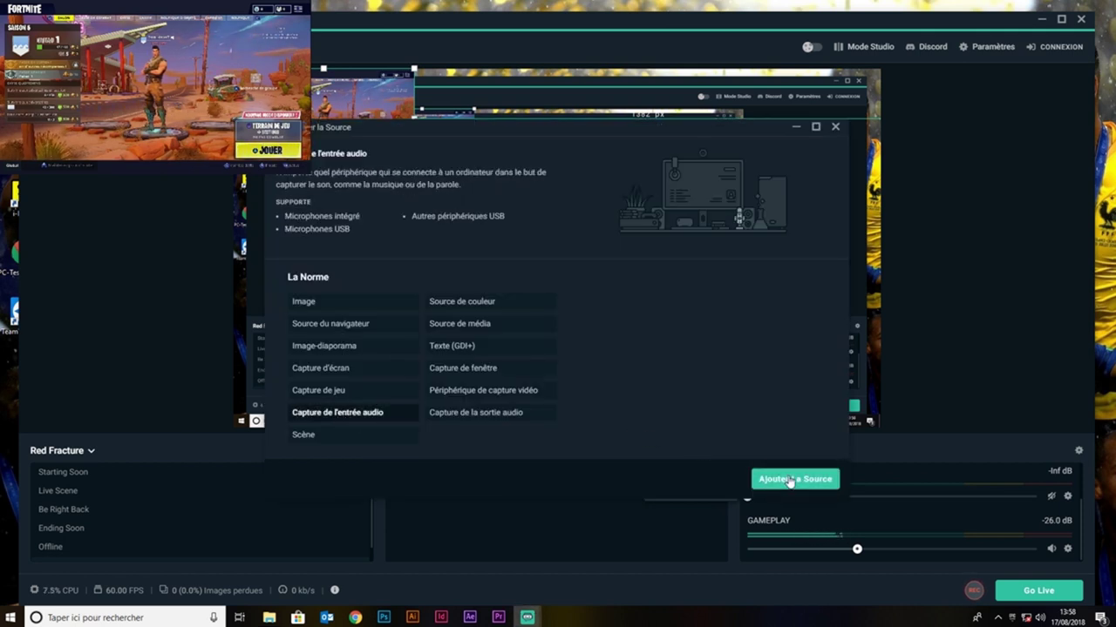
left_click(788, 479)
left_click(544, 295)
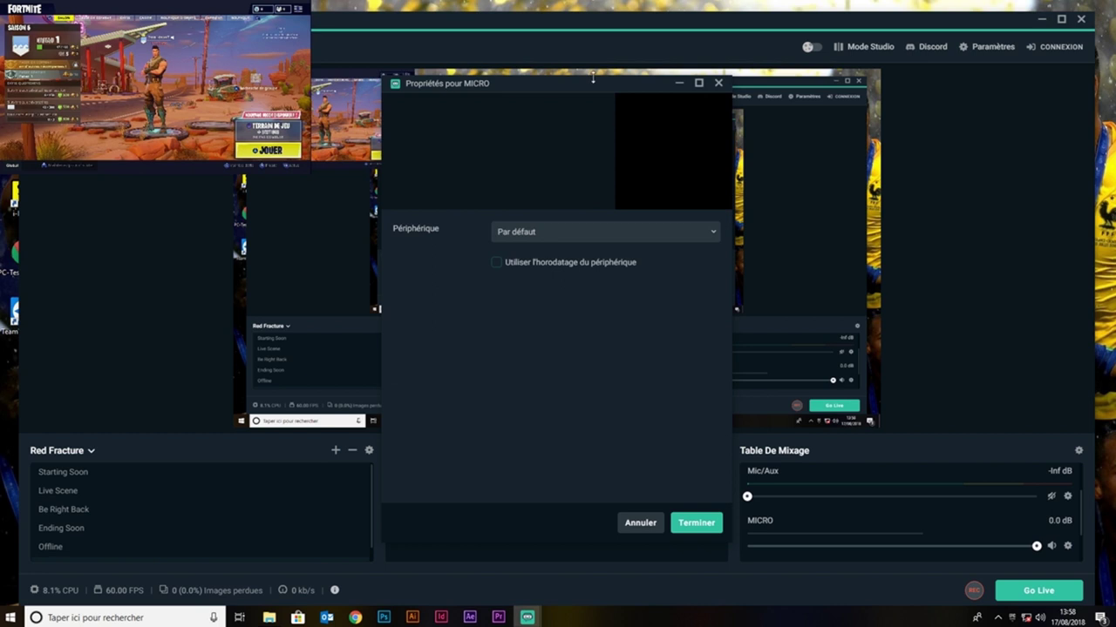
left_click_drag(591, 88, 727, 88)
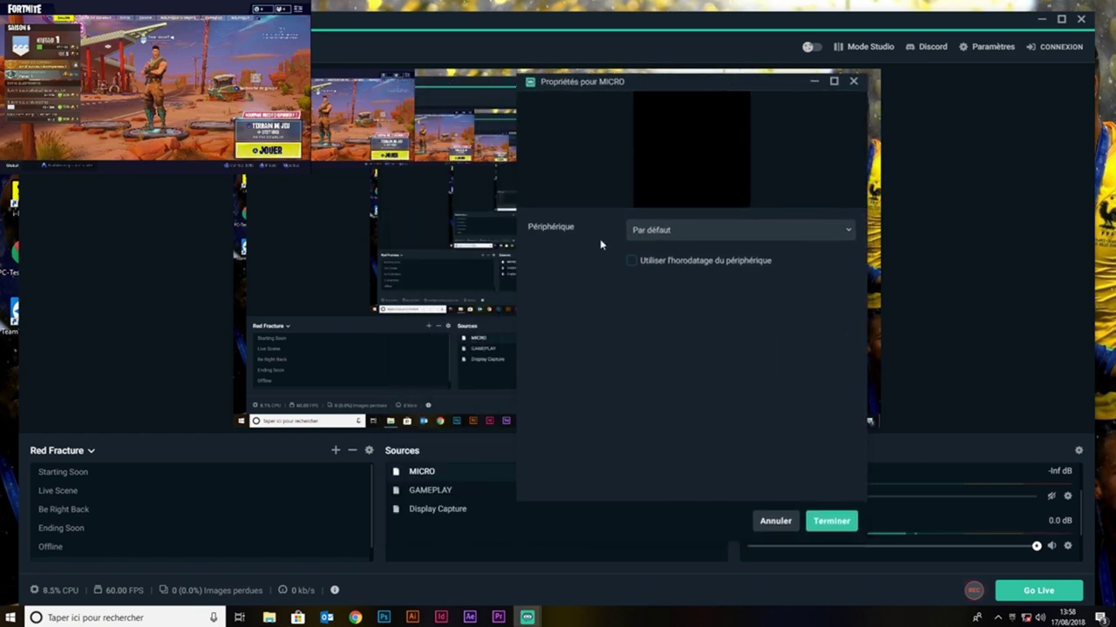
left_click(722, 231)
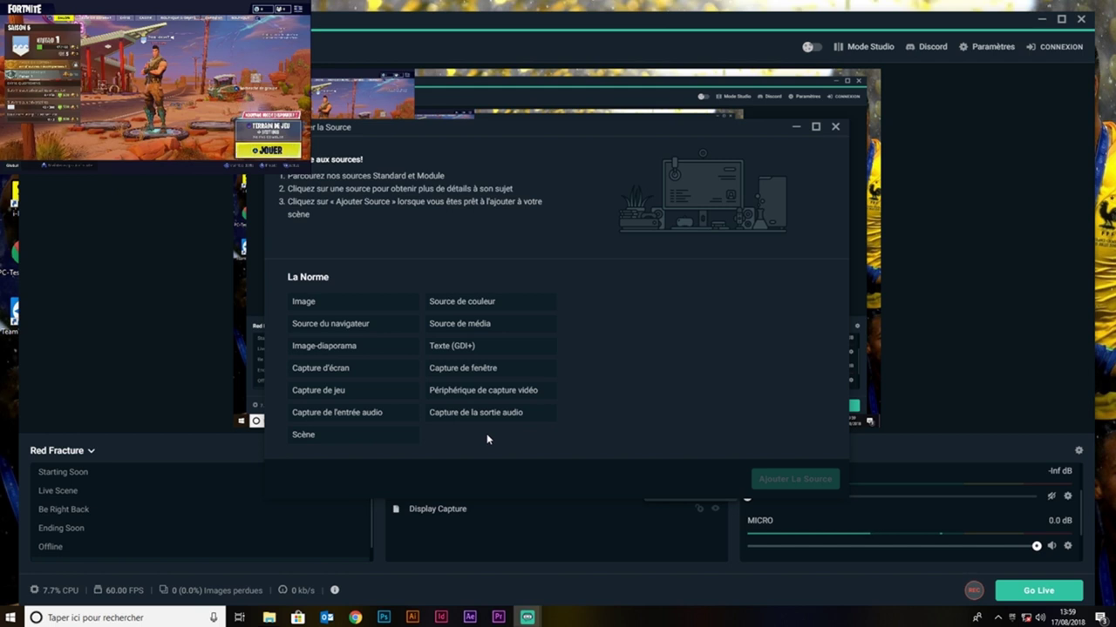
Step: Create a new Périphérique de capture vidéo source named WEBCAM
left_click(484, 390)
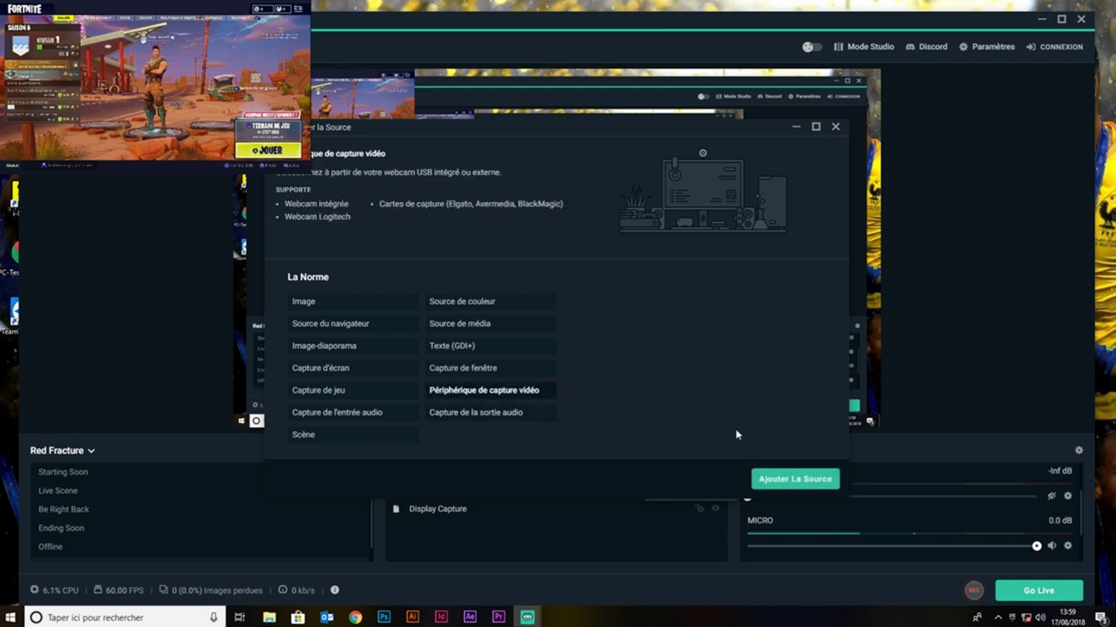
left_click(800, 480)
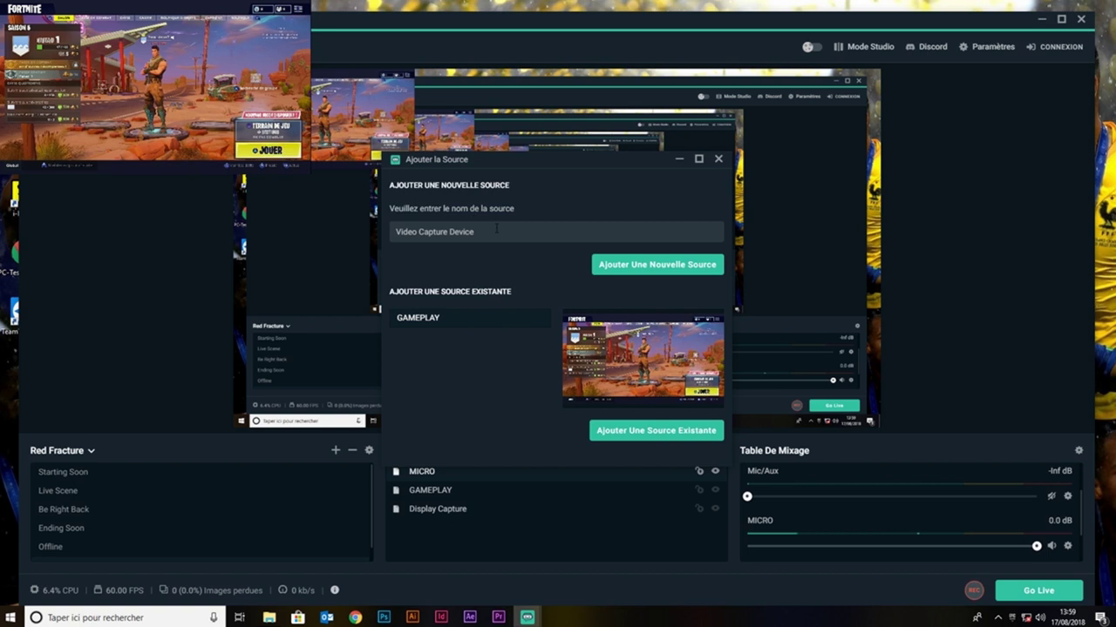
left_click_drag(474, 231, 396, 232)
type("WEBCAM")
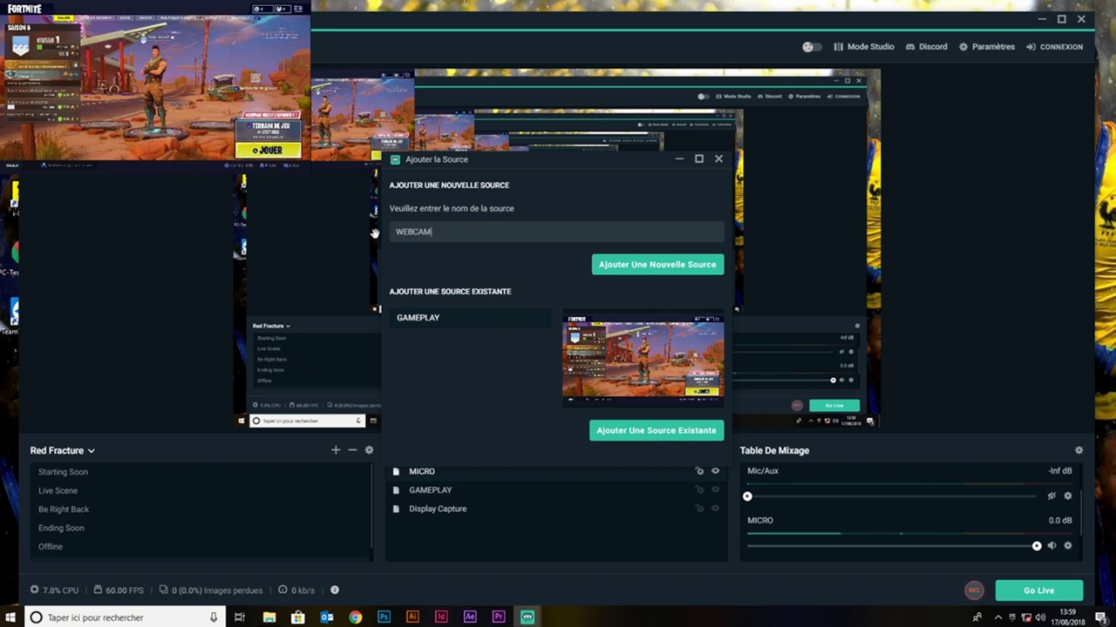
left_click(705, 264)
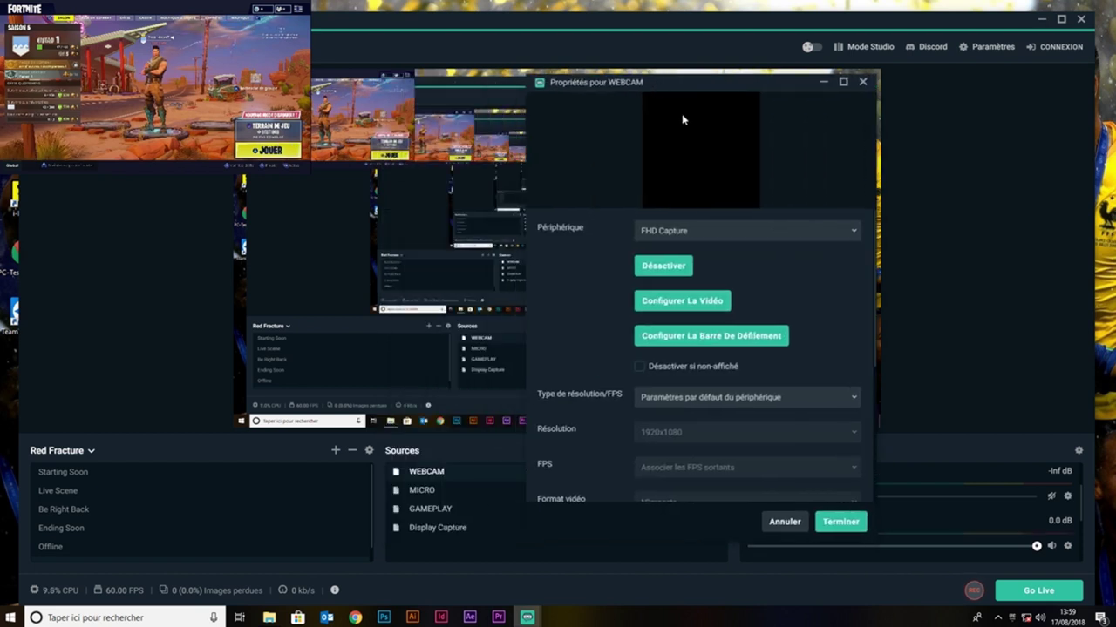
Step: Set WEBCAM's Périphérique to HD 720P Webcam and confirm the settings
left_click(746, 236)
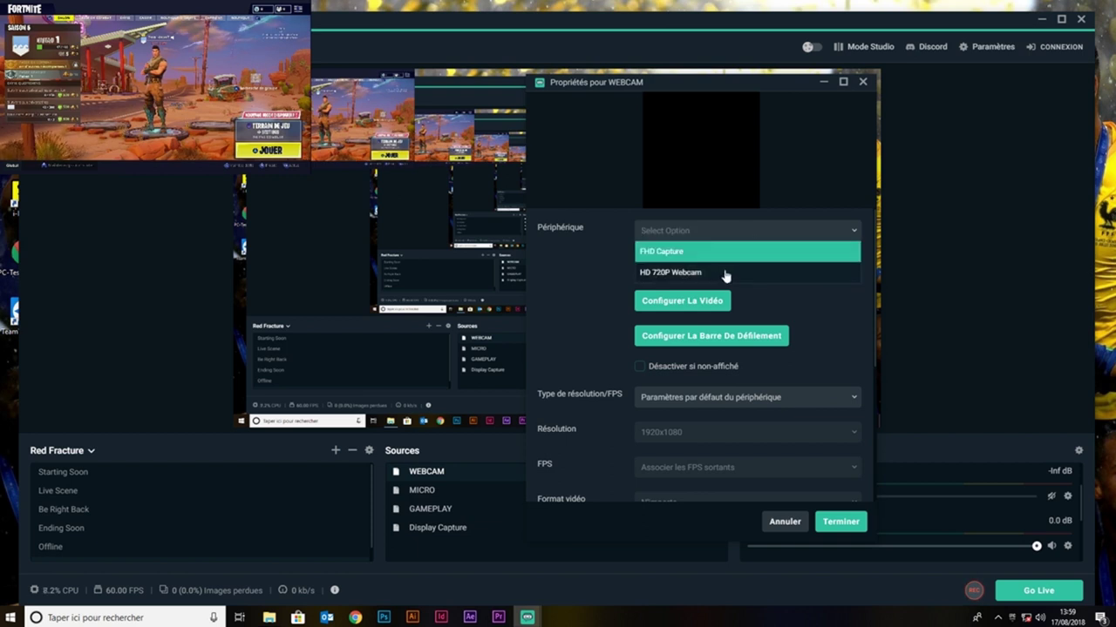
left_click(726, 274)
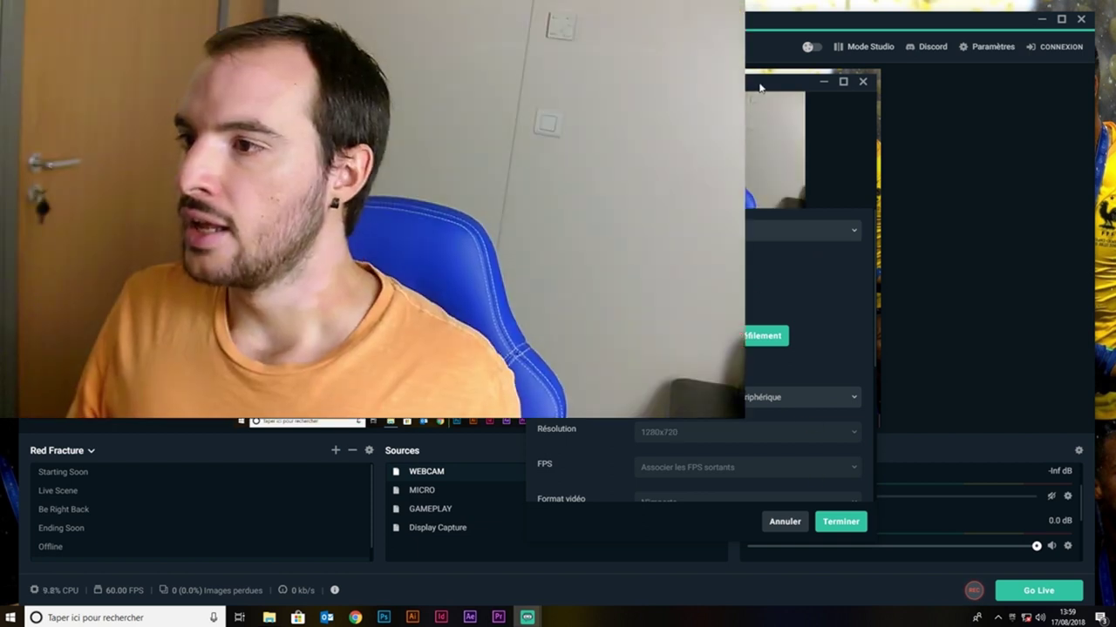
left_click_drag(759, 84, 917, 84)
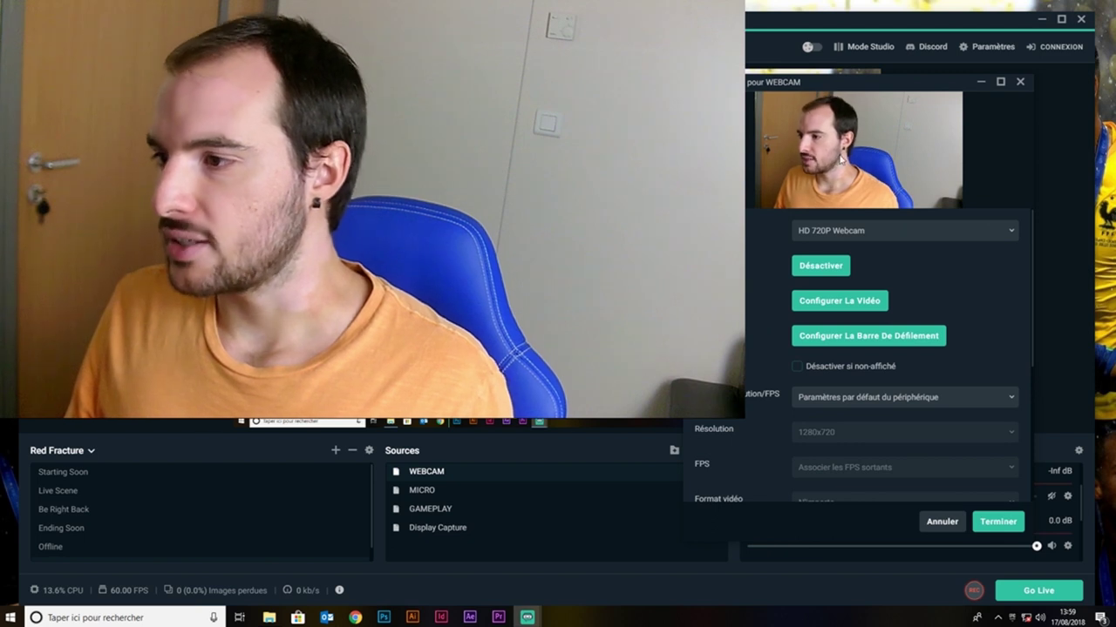
left_click(994, 522)
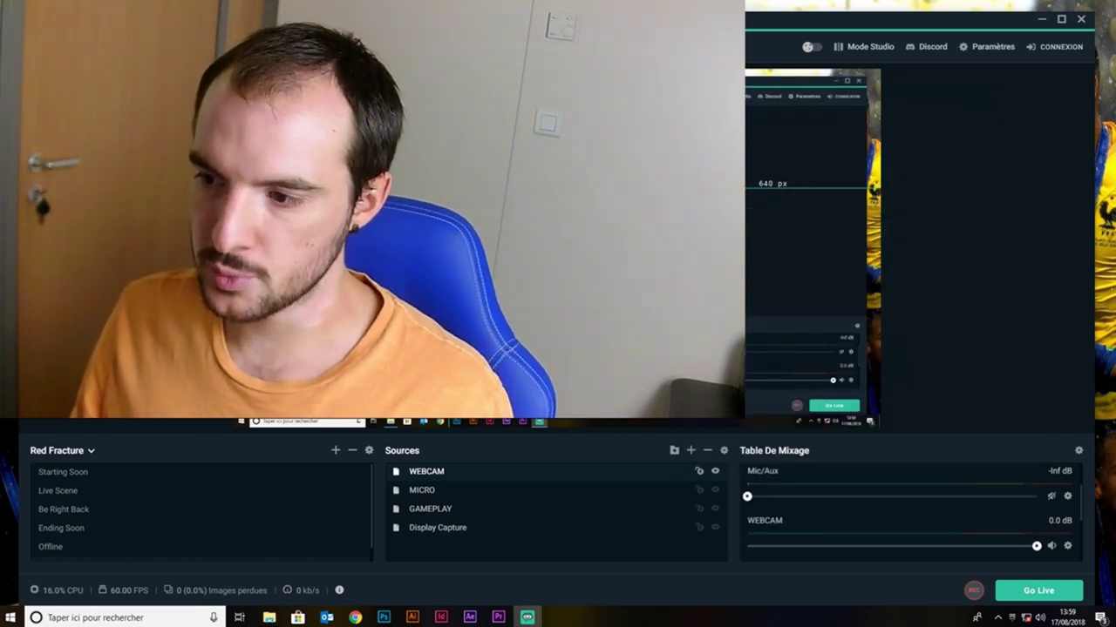
Step: Scale the WEBCAM feed down to a small overlay and move it to the preview's right side
left_click_drag(745, 418, 249, 209)
left_click_drag(122, 104, 763, 246)
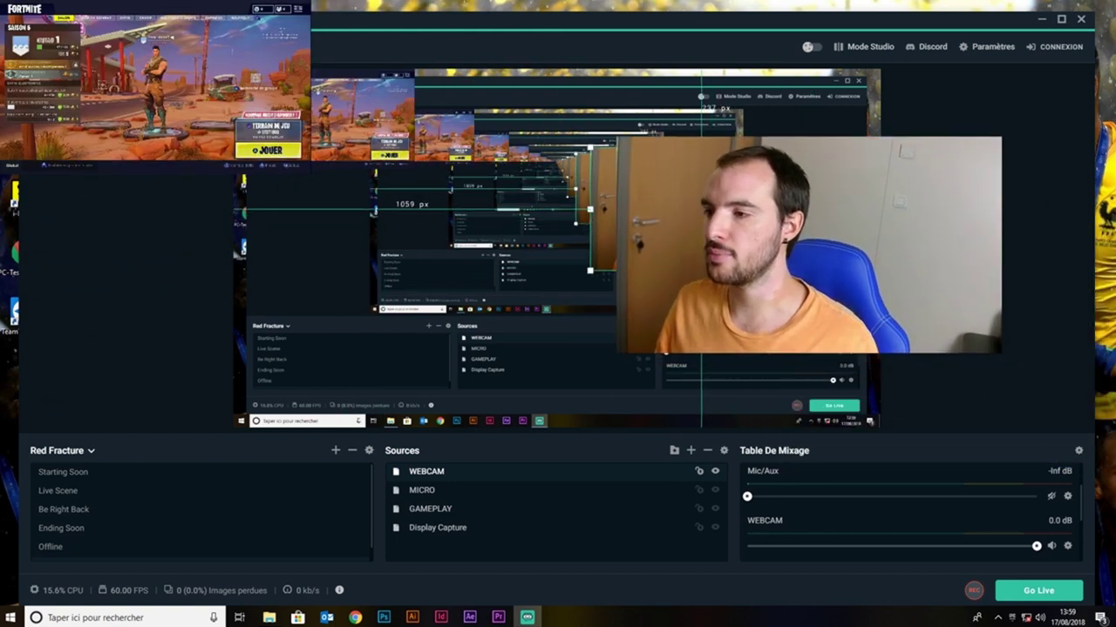